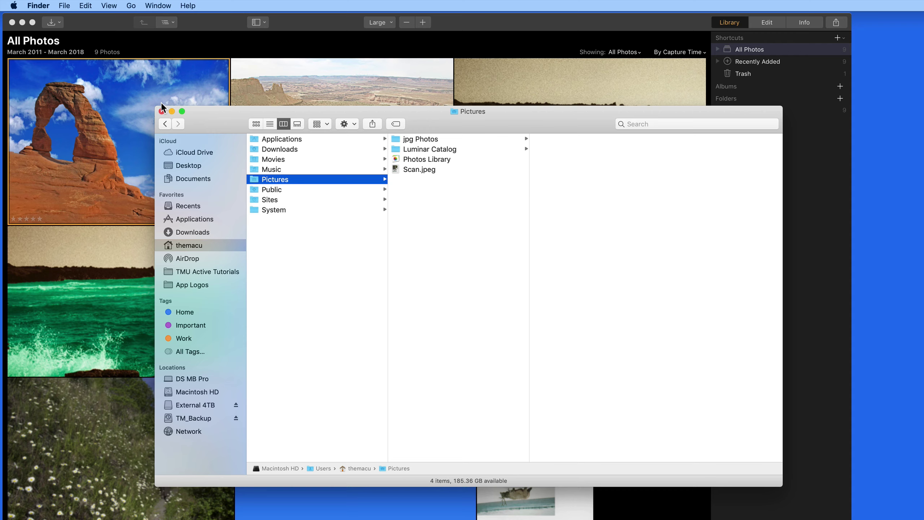
Move Finder aside and check Luminar 3's All Photos, listing 9 images from 2011 to 2018.
left_click(171, 111)
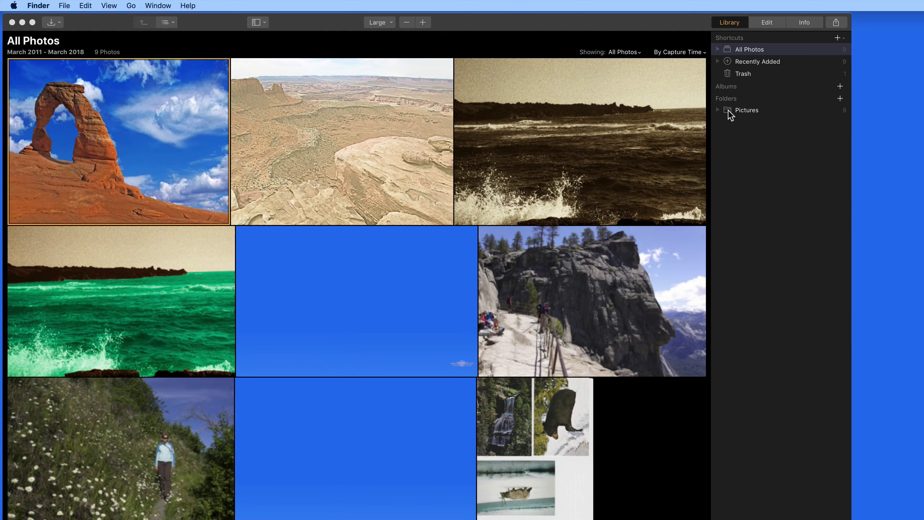
left_click(717, 110)
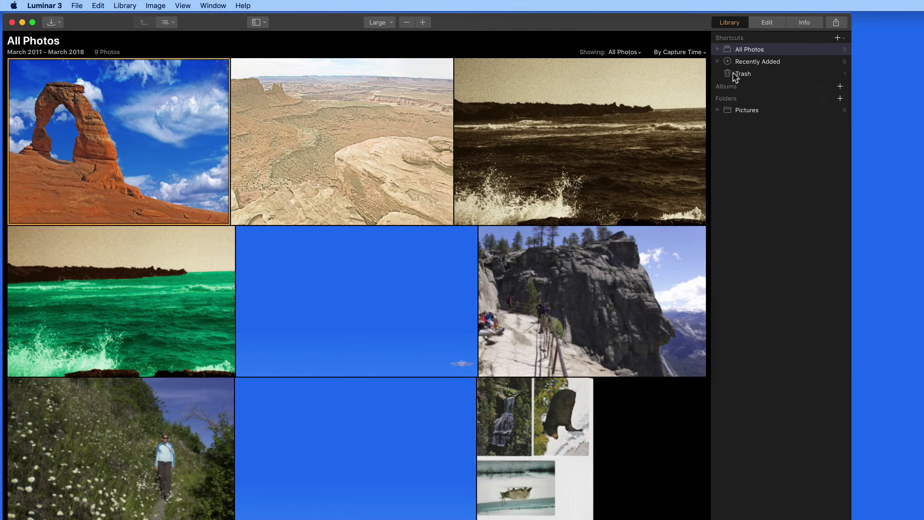
left_click(717, 49)
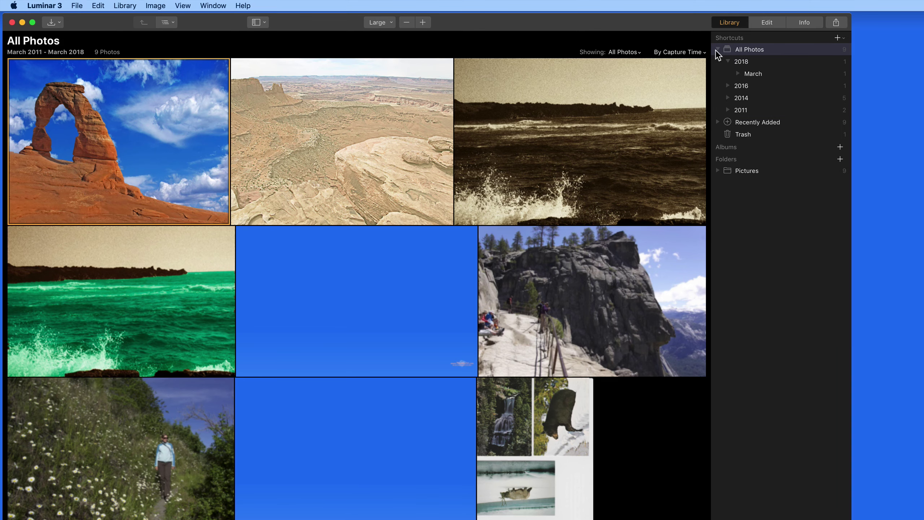
left_click(716, 50)
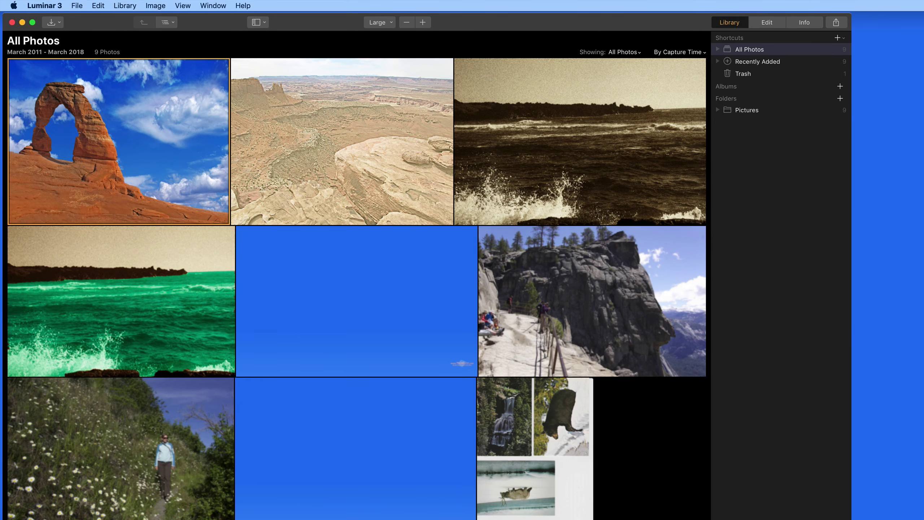
Preview Arch_edited-13_1.psd, DSC03971.jpg, DSC04147.jpg and Scan.jpeg in Finder, then close the Pictures window.
key("super+Tab")
left_click_drag(414, 122, 527, 144)
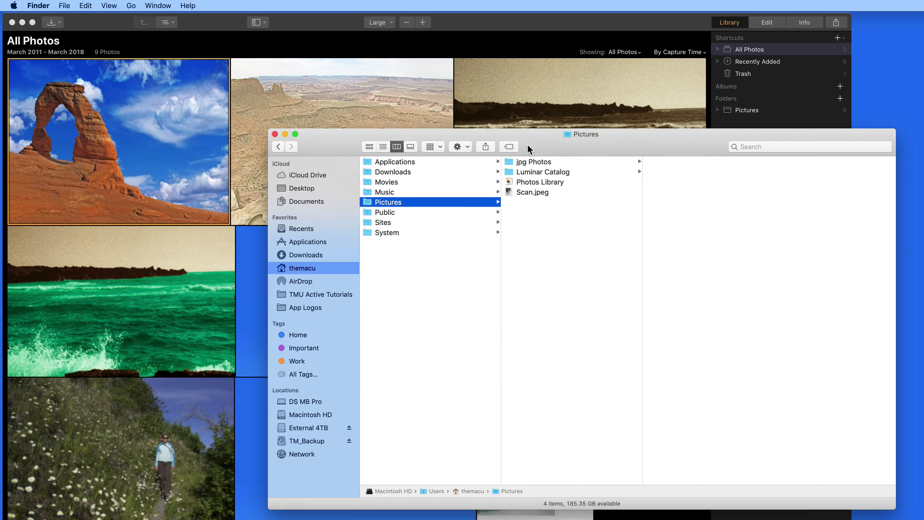
left_click(532, 162)
left_click(663, 160)
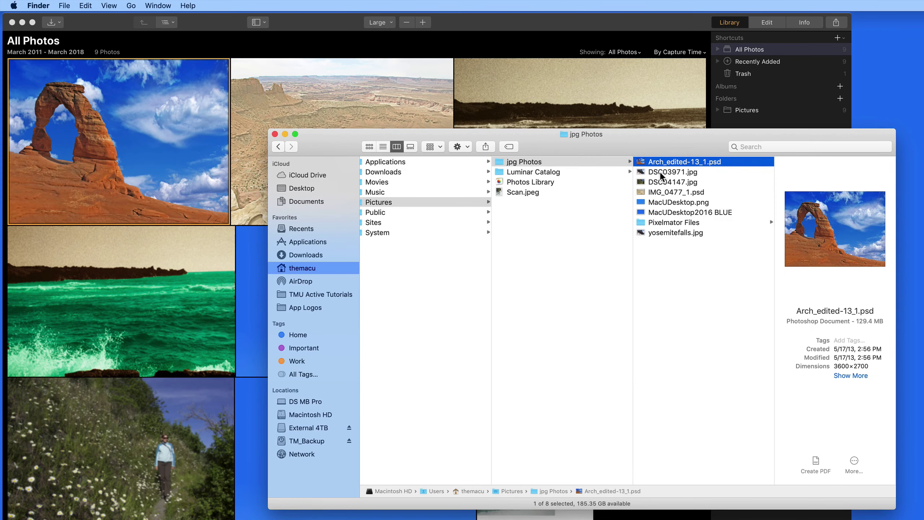
left_click(661, 172)
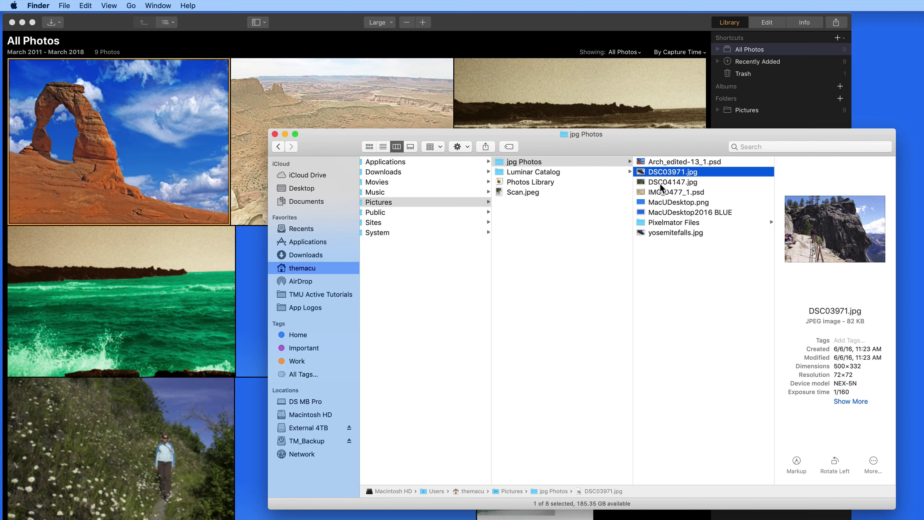
left_click(660, 183)
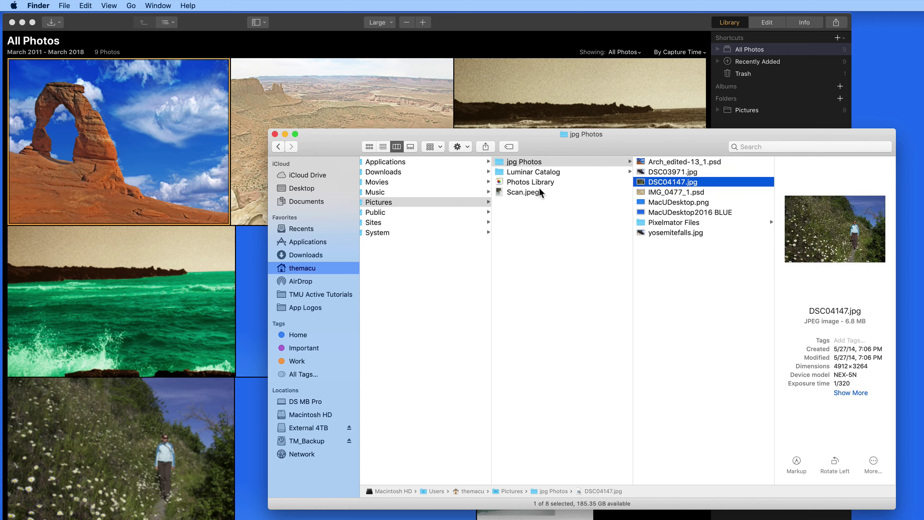
left_click(539, 192)
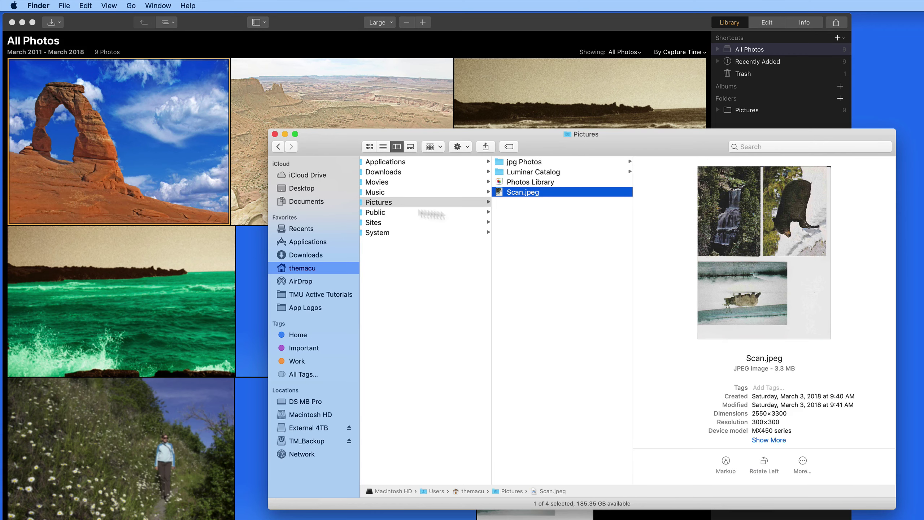
left_click(275, 134)
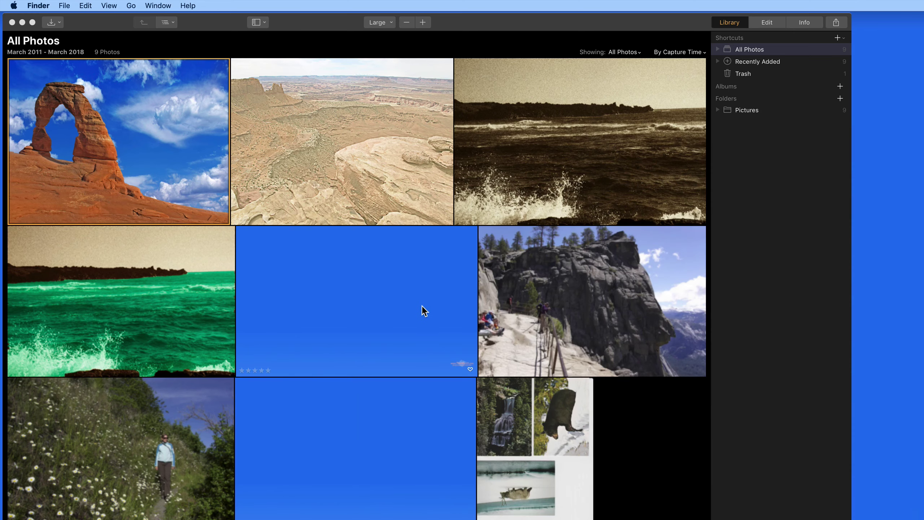
Make a new 'Luminar Collections' folder in Pictures and add it under the library's Folders.
left_click(813, 137)
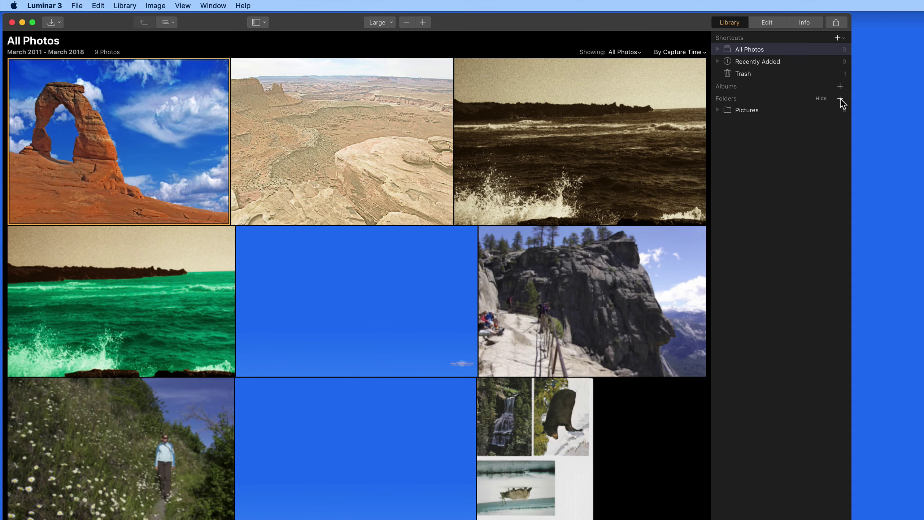
left_click(839, 99)
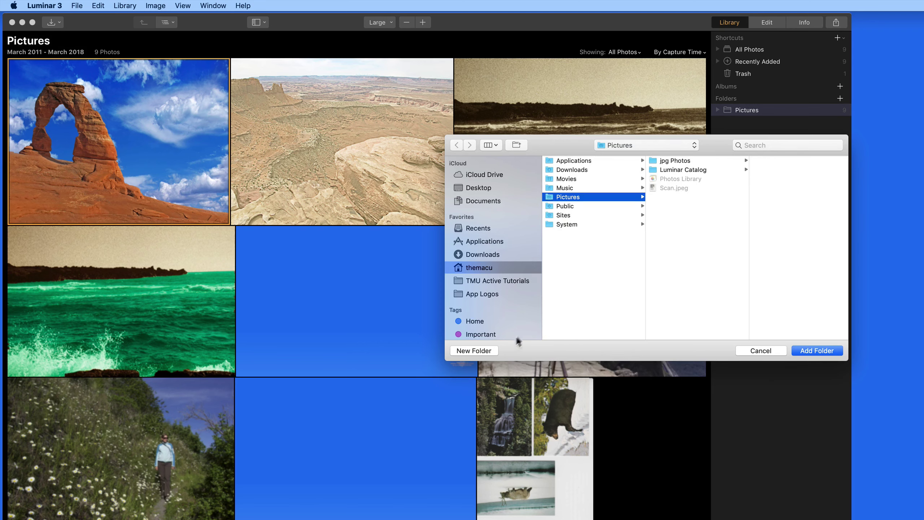
left_click(494, 352)
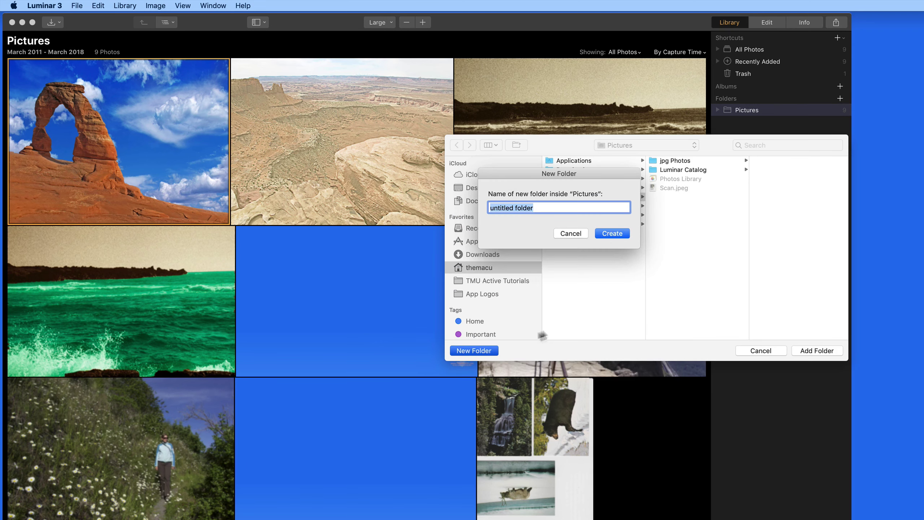
type("Luminar Collections")
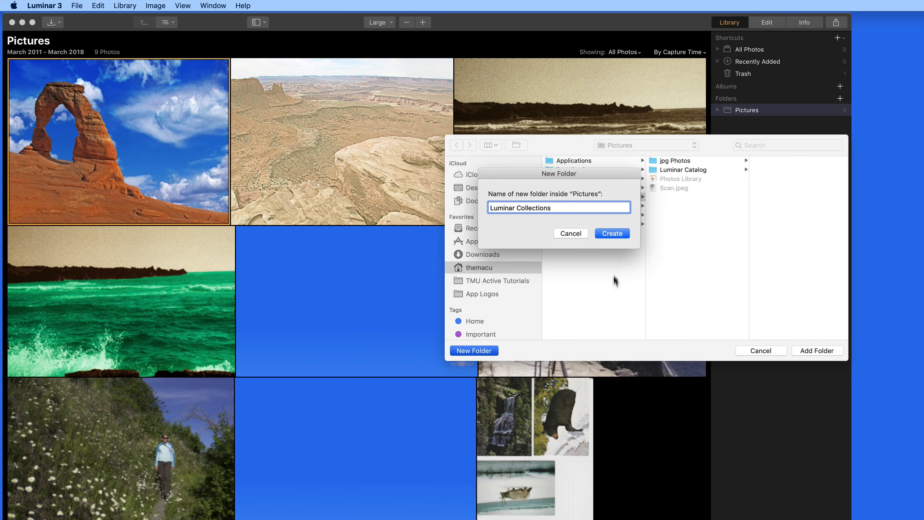
left_click(612, 234)
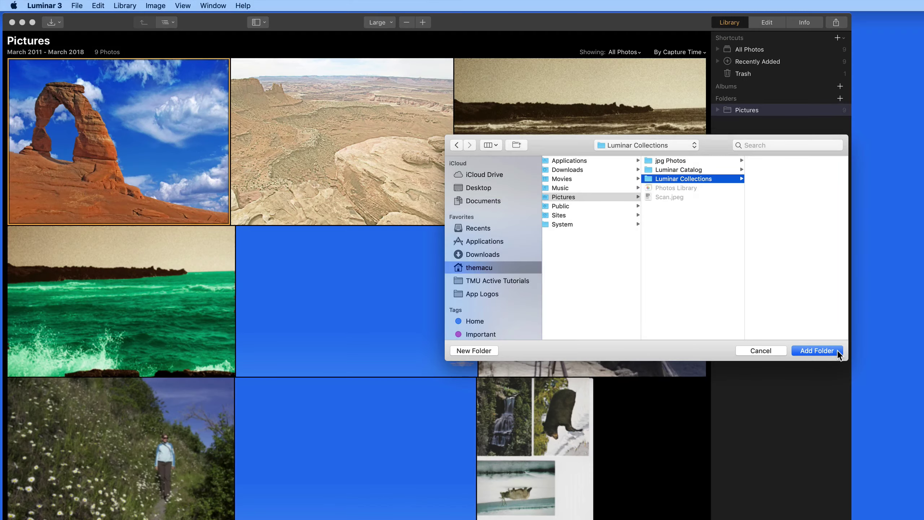
left_click(837, 350)
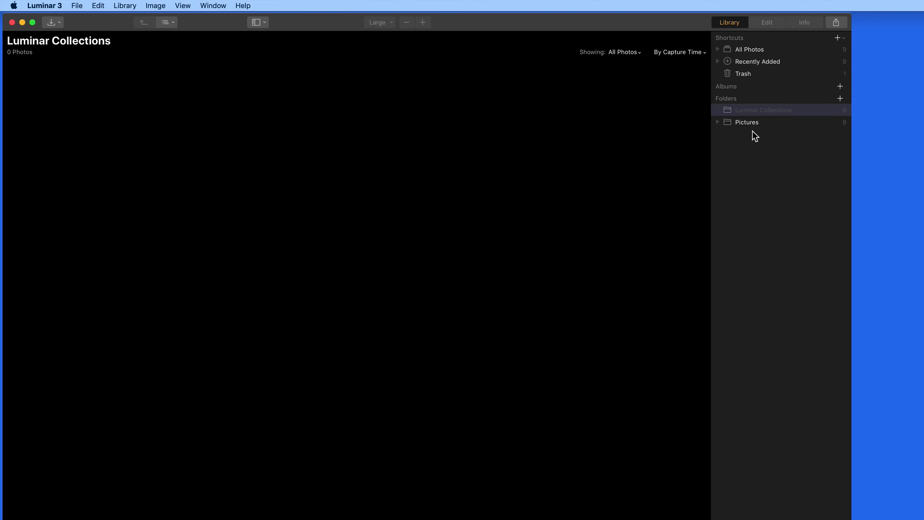
Remove the Pictures folder from the Luminar catalog, leaving only Luminar Collections.
right_click(749, 122)
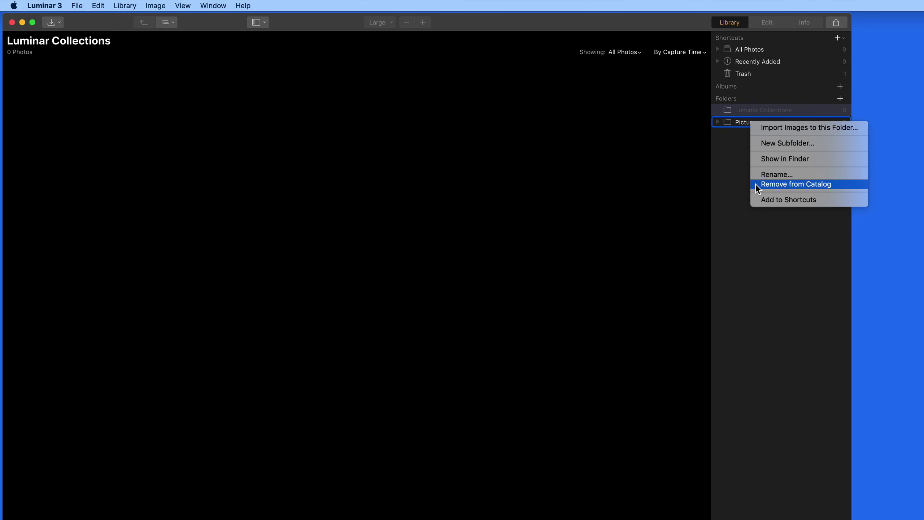
left_click(755, 184)
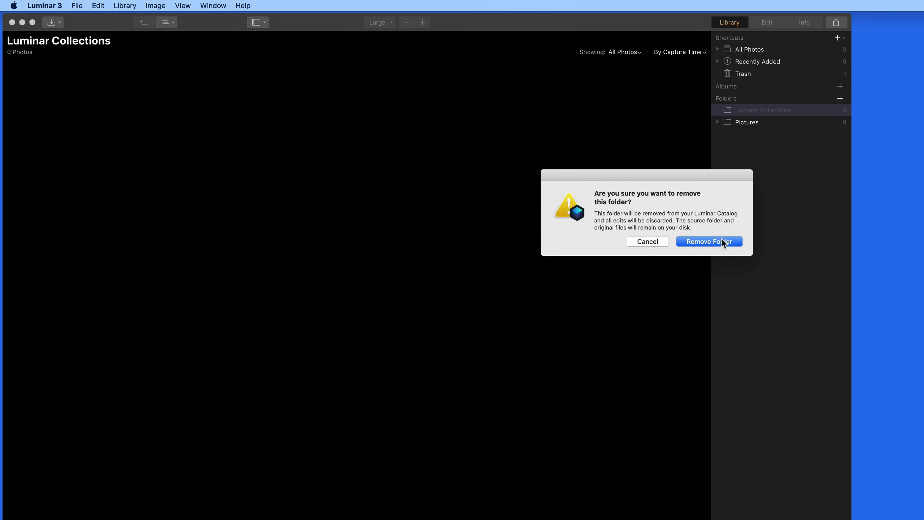
left_click(732, 242)
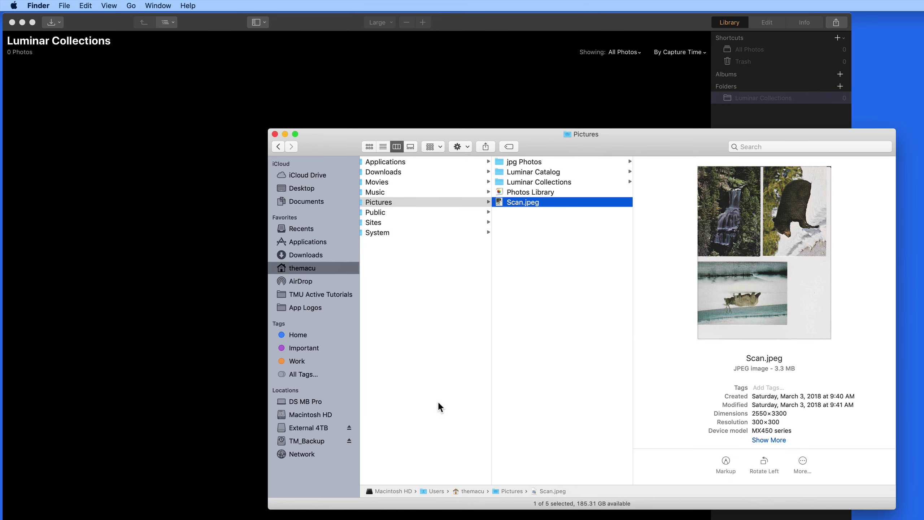
Drag volcano 2.jpg and volcano 3.jpeg from Sample photos into the Luminar Collections folder.
left_click(551, 219)
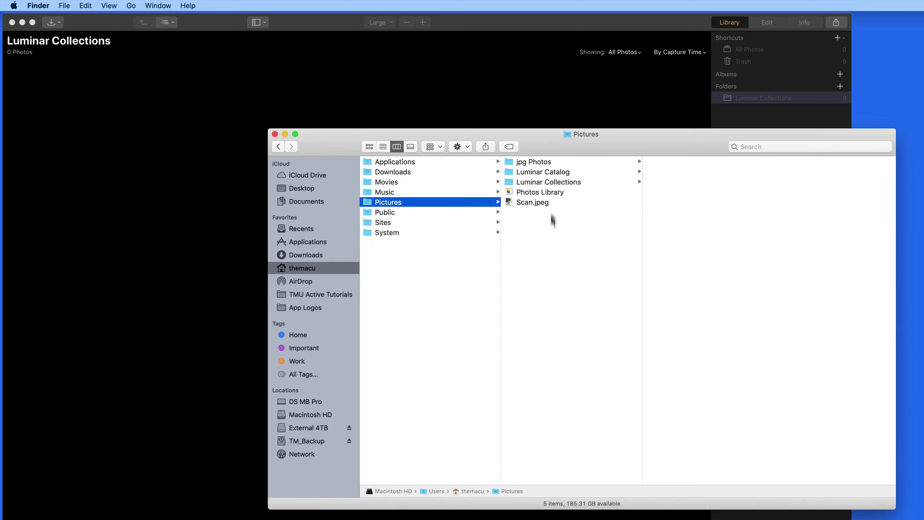
left_click(543, 183)
left_click_drag(589, 140, 509, 118)
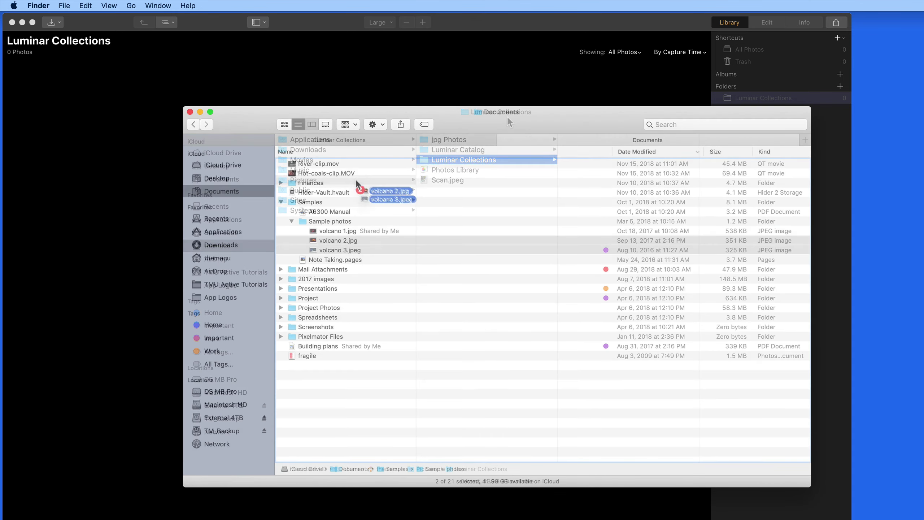
left_click_drag(337, 168, 335, 138)
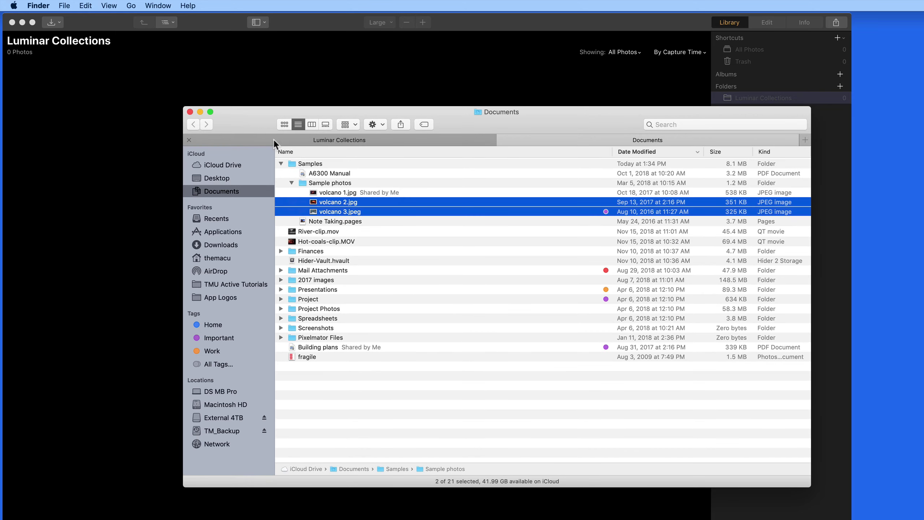
Select the IMG_0604 panorama, DSC03515.jpg and DSC06983.jpg in the Photos Favorites album.
left_click(501, 140)
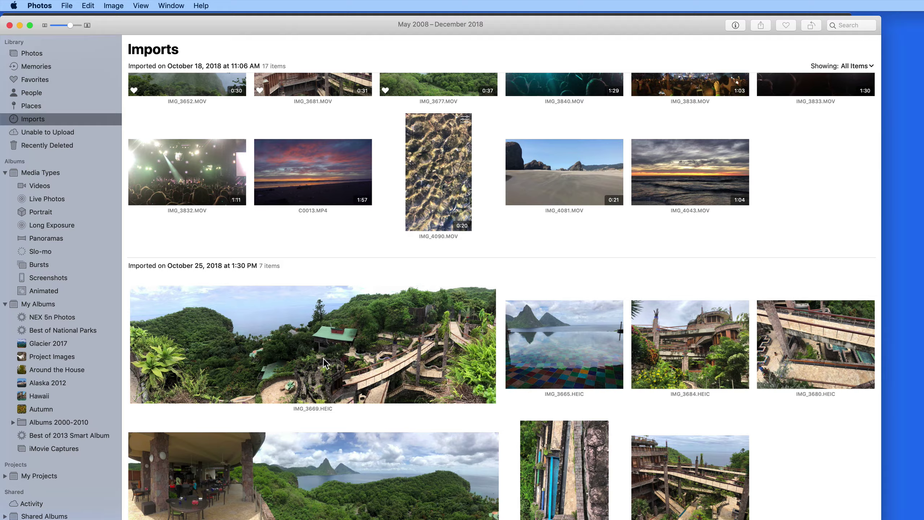
scroll(324, 358, "up", 5)
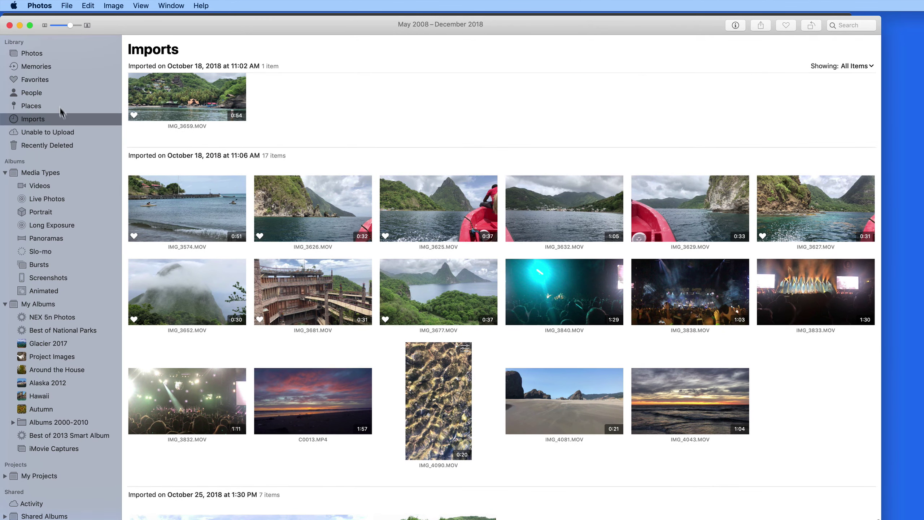
left_click(35, 80)
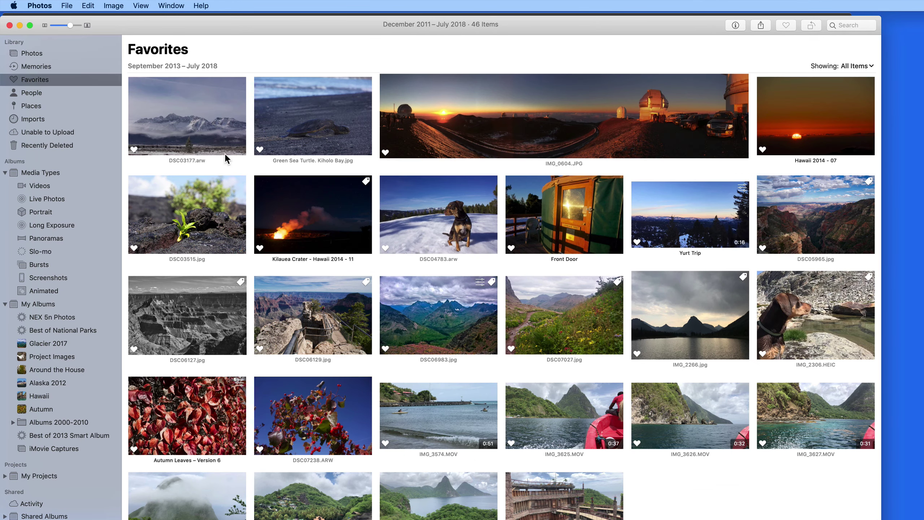
left_click(509, 122)
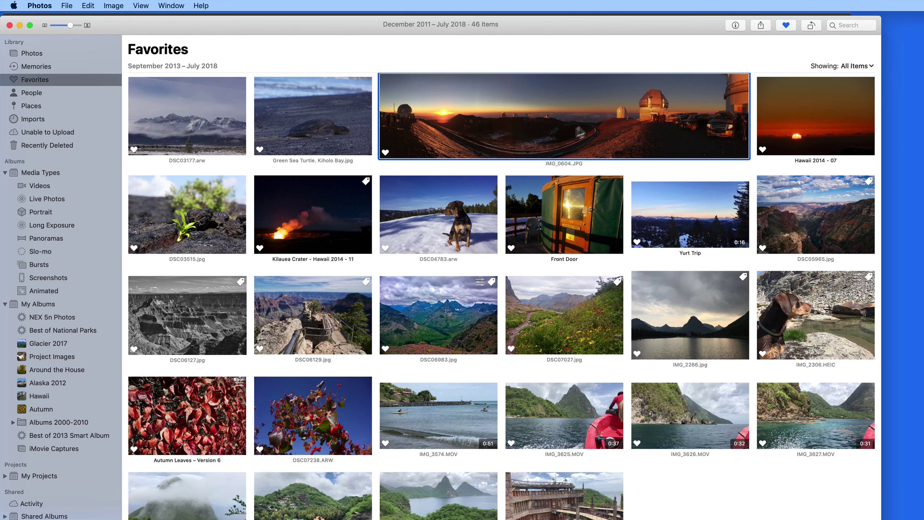
left_click(193, 247, "super")
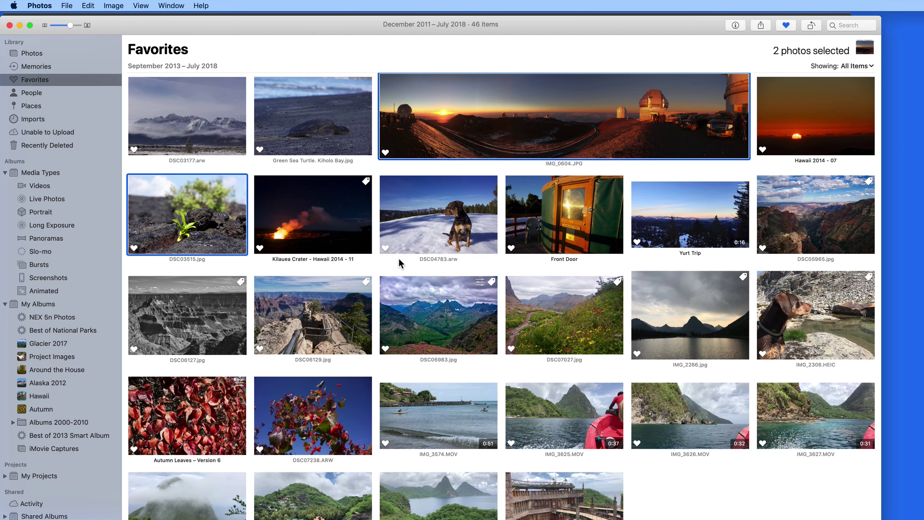
left_click(402, 287, "super")
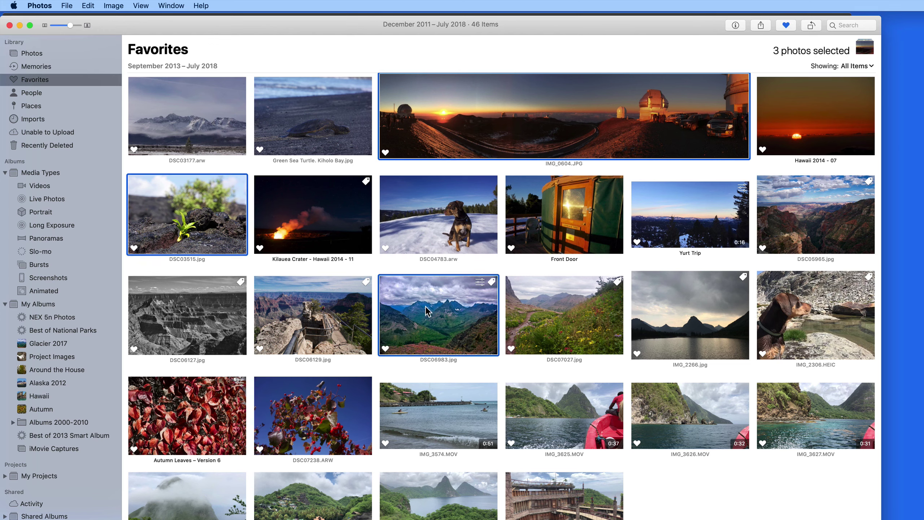
Export the three photos' unmodified originals into Pictures > Luminar Collections.
left_click(67, 6)
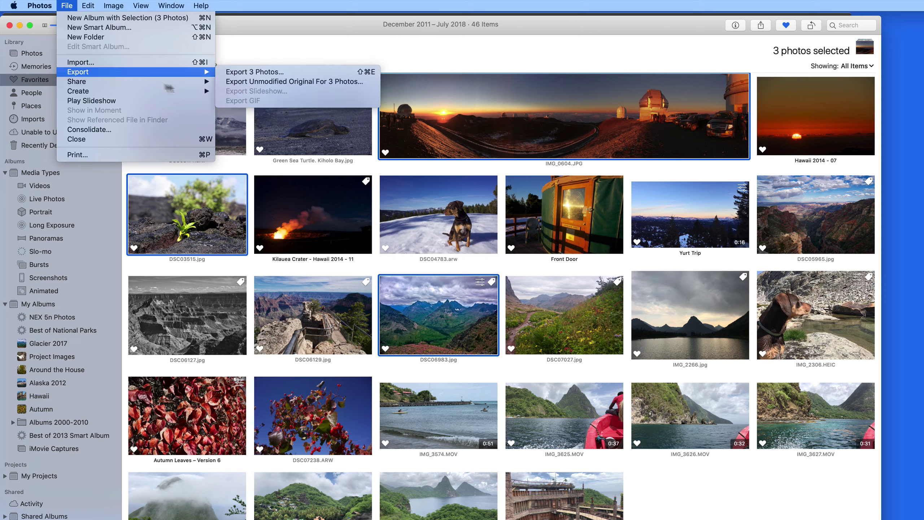
mouse_move(198, 72)
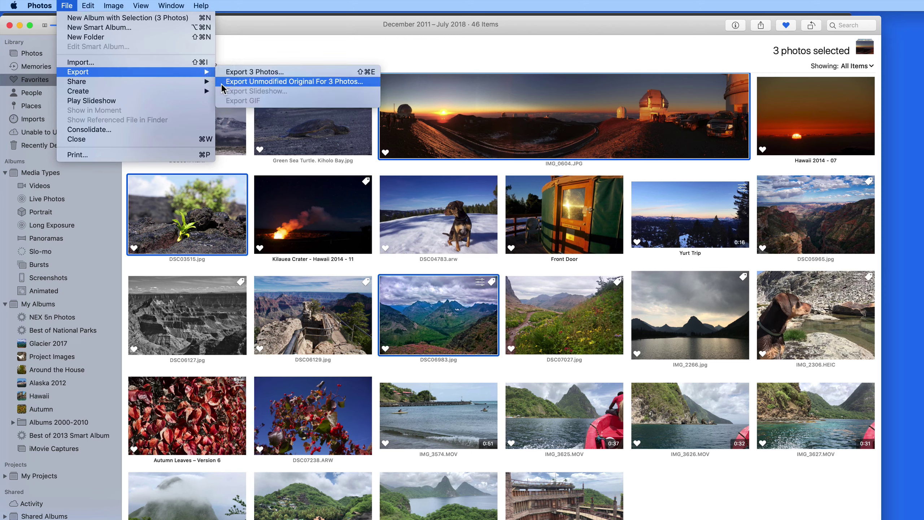
left_click(222, 83)
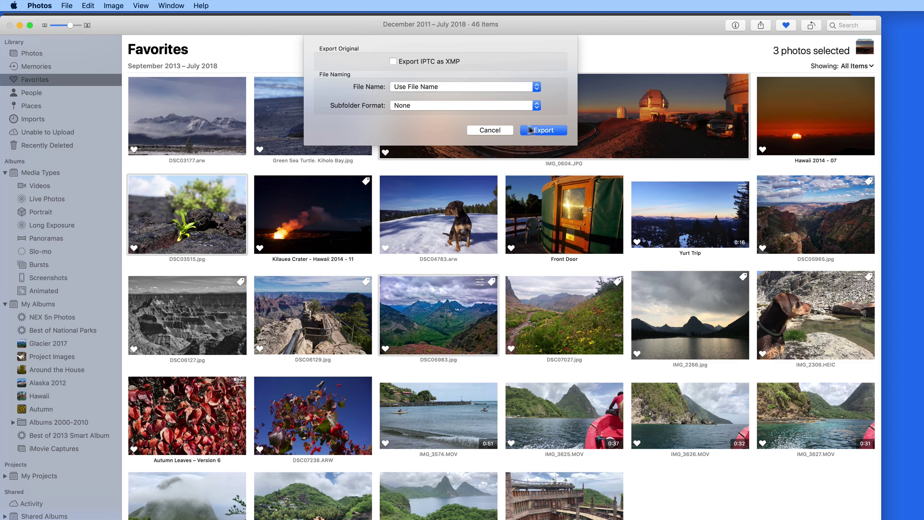
left_click(549, 129)
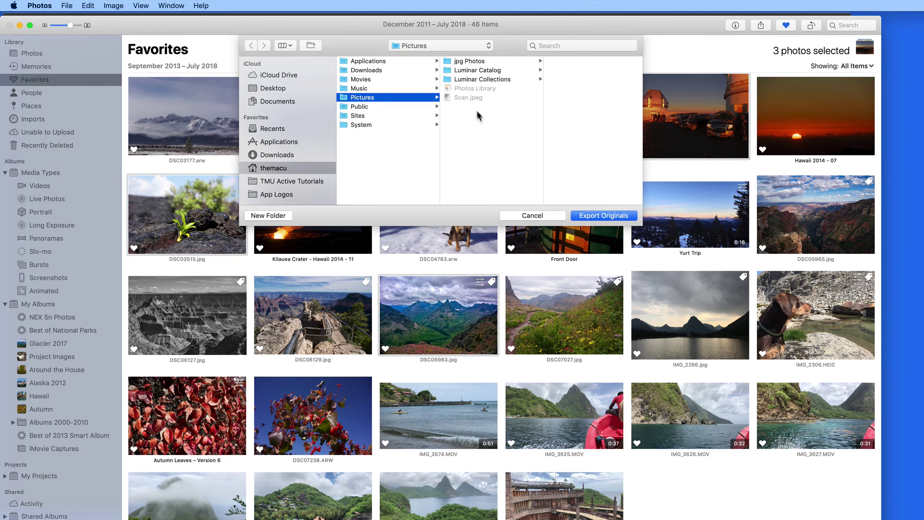
left_click(469, 79)
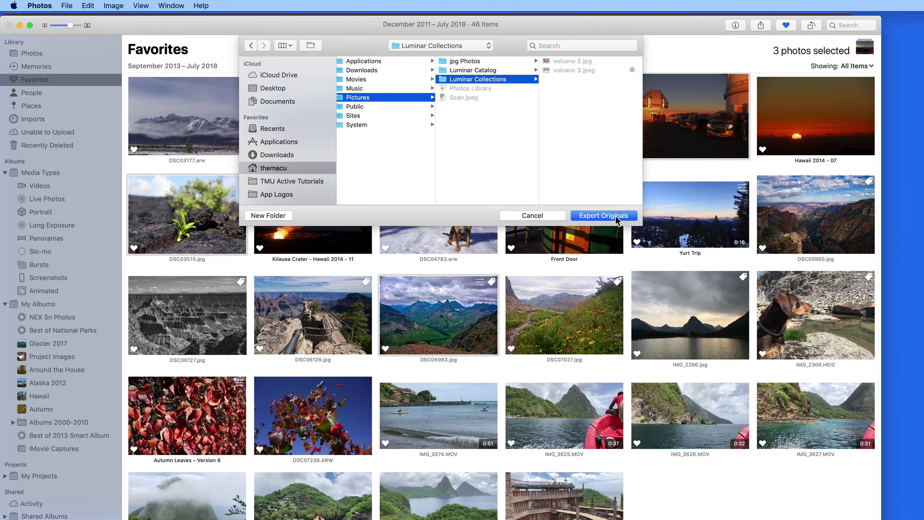
left_click(603, 215)
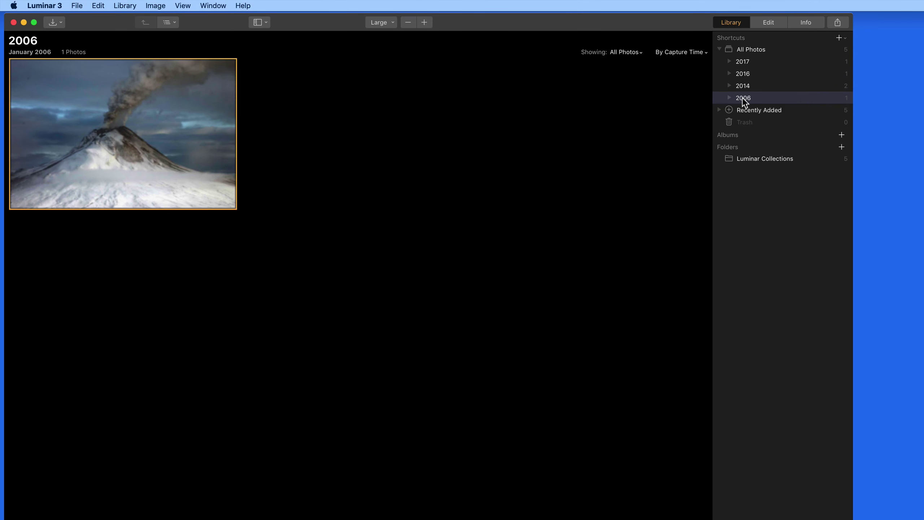
Switch to All Photos to show the 5 images from January 2006 to August 2017.
left_click(722, 52)
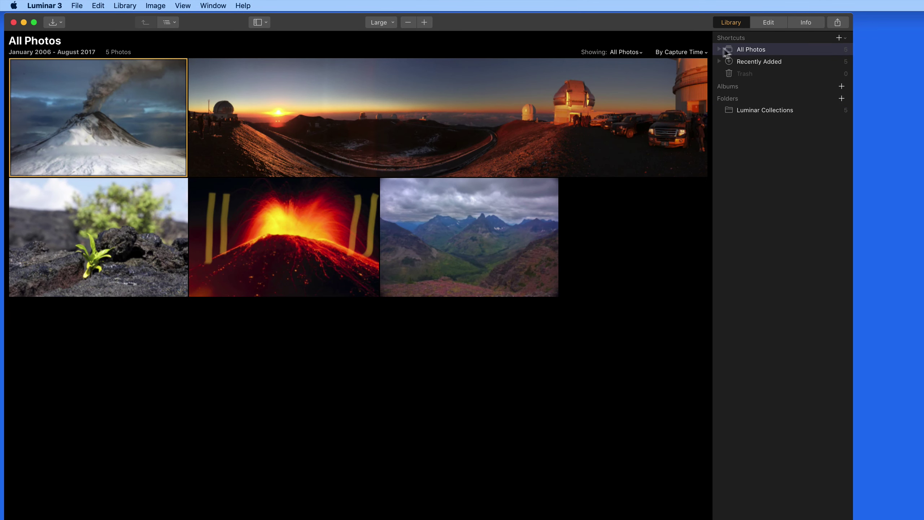
left_click(719, 61)
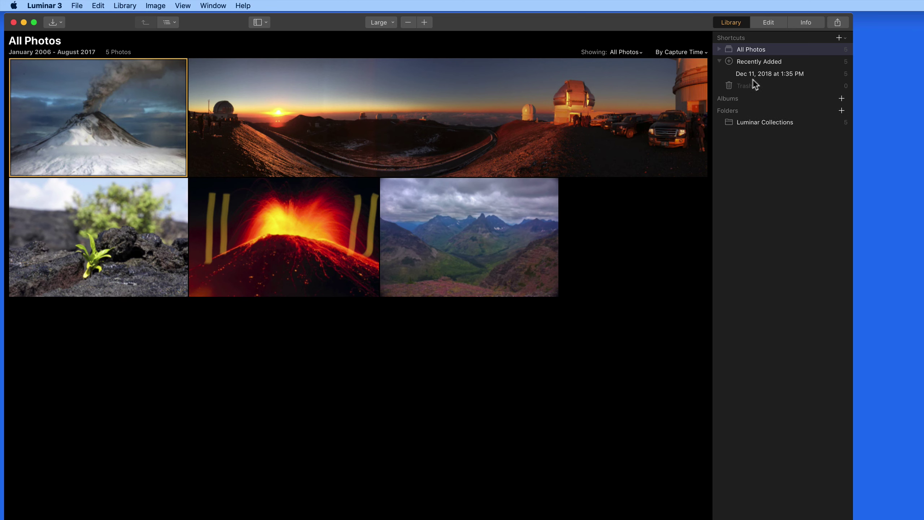
left_click(719, 61)
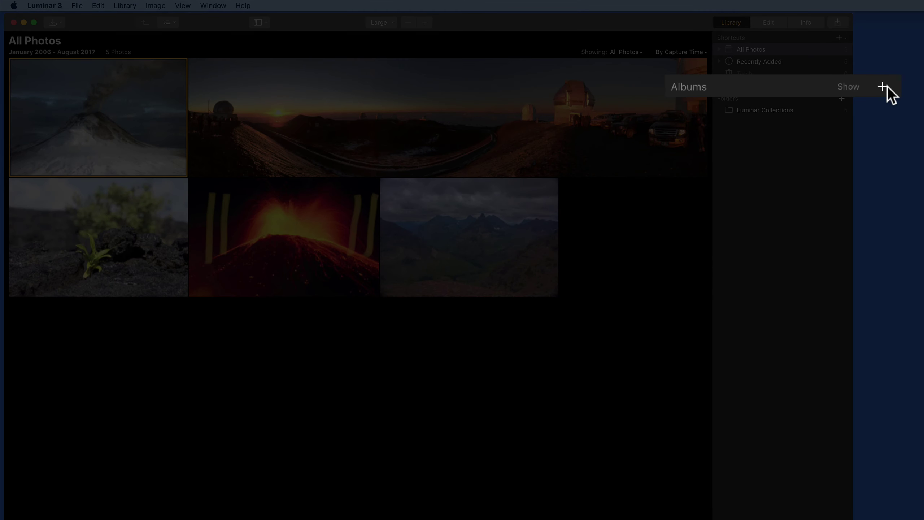
Create a new album named 'Favorites' from the selected sprout photo.
left_click(841, 86)
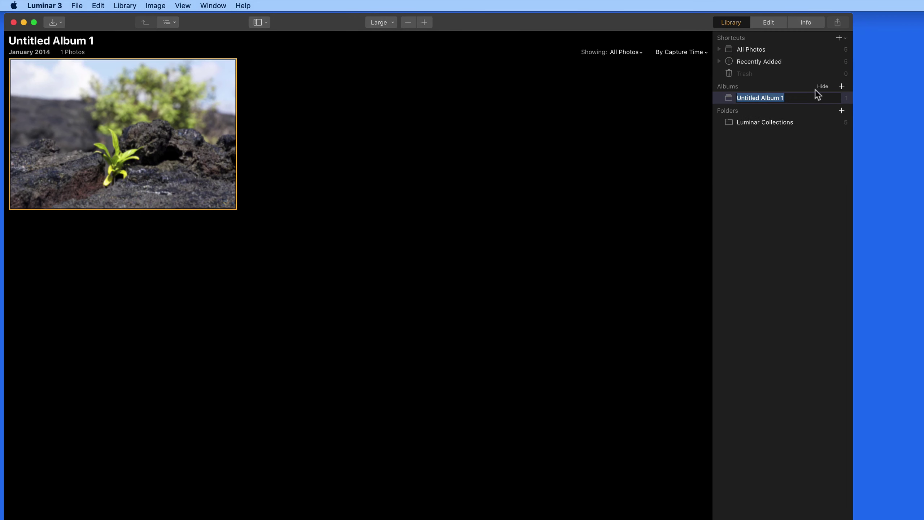
type("Favorites")
key("Return")
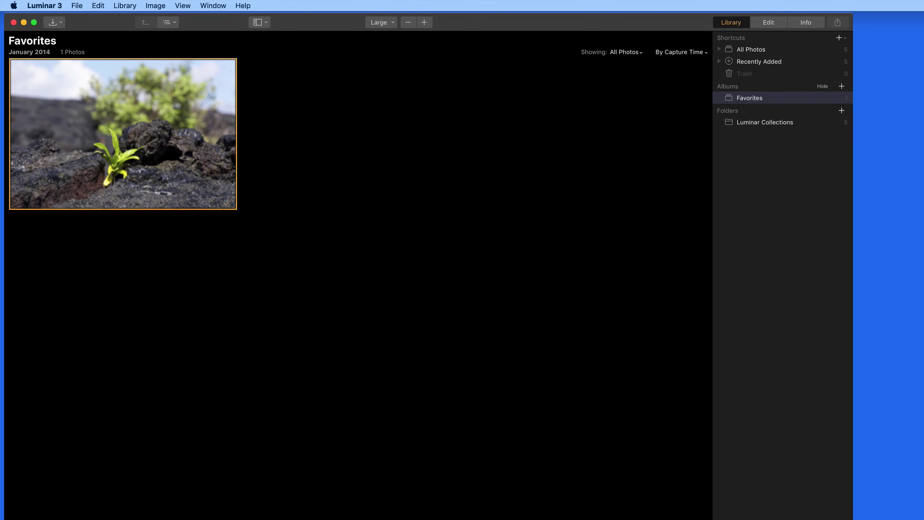
Add the observatory panorama and mountain valley photos to Favorites and view the album.
left_click(742, 49)
left_click_drag(381, 132, 764, 98)
left_click_drag(499, 201, 742, 94)
left_click(742, 98)
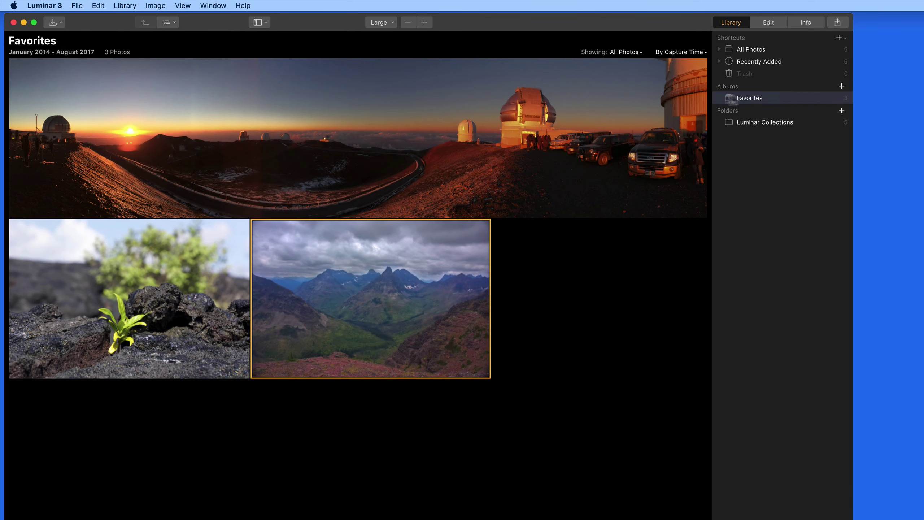
left_click_drag(731, 100, 731, 100)
Apply the Krushed look to DSC06983.jpg from Luminar Collections and show its Edit filter stack.
left_click(746, 52)
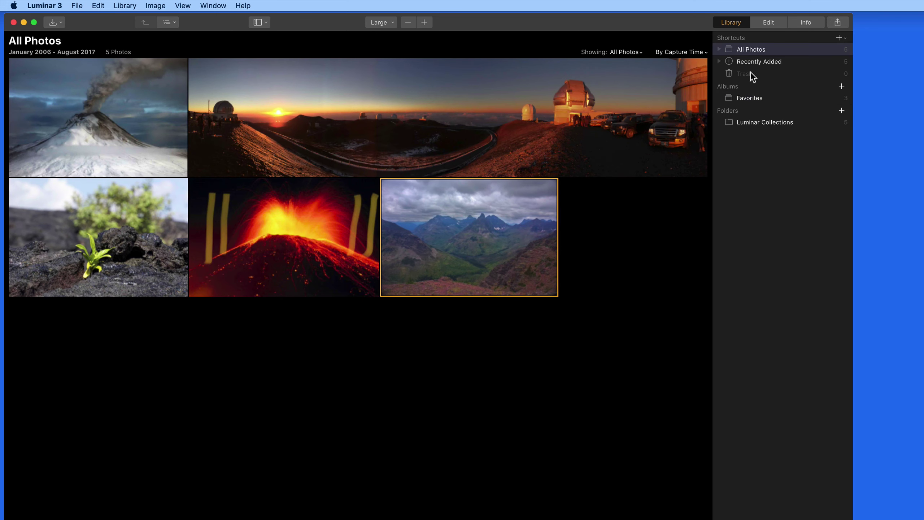
left_click(750, 123)
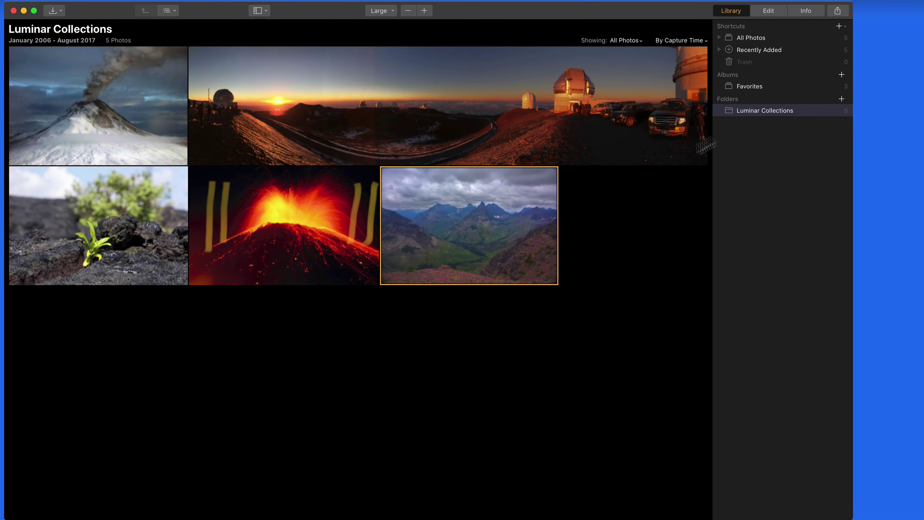
double_click(467, 207)
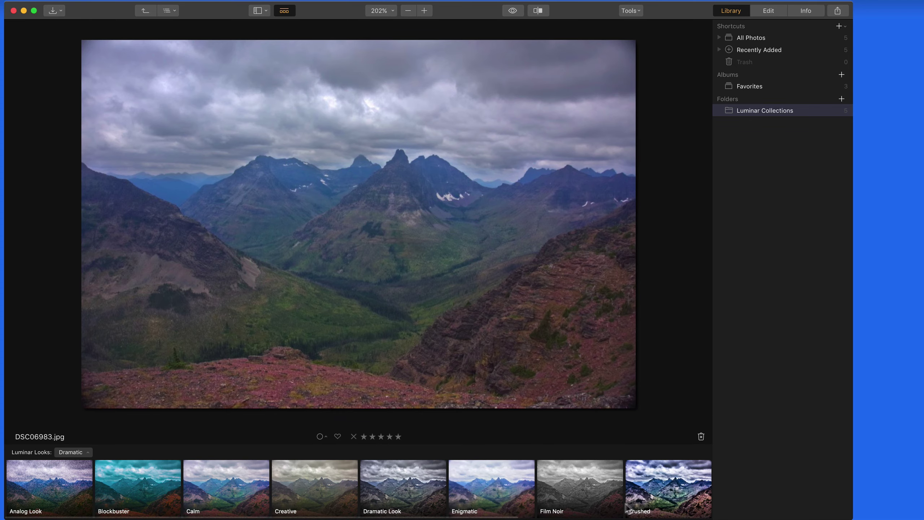
left_click(668, 488)
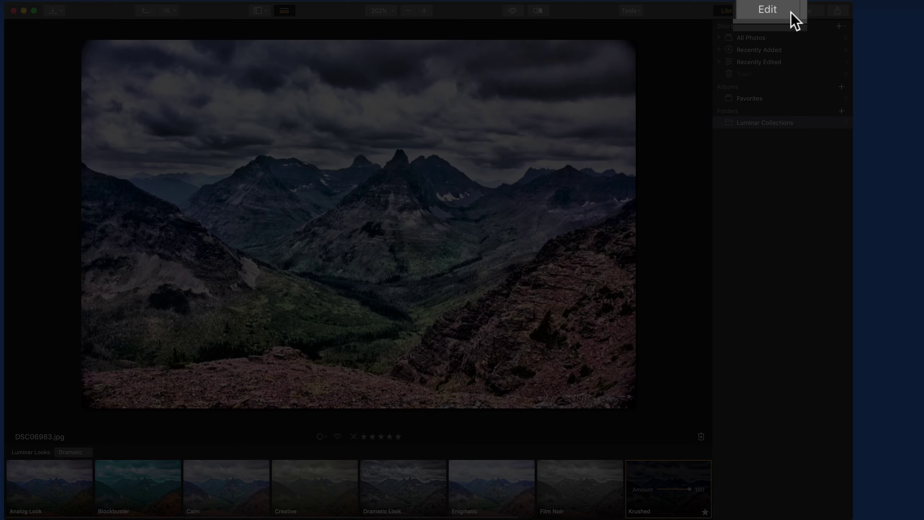
left_click(782, 12)
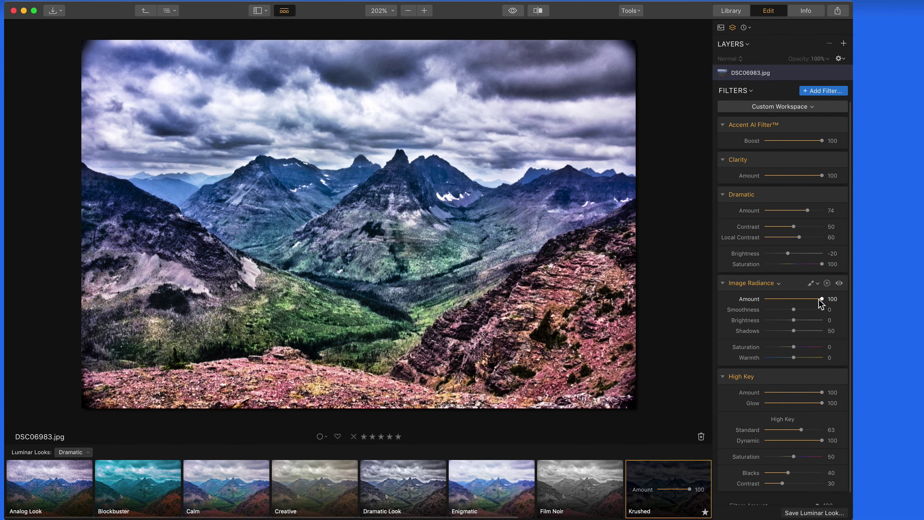
Set Image Radiance amount to 71, then browse the Filters Catalog and close it unchanged.
left_click_drag(821, 299, 806, 299)
left_click(820, 91)
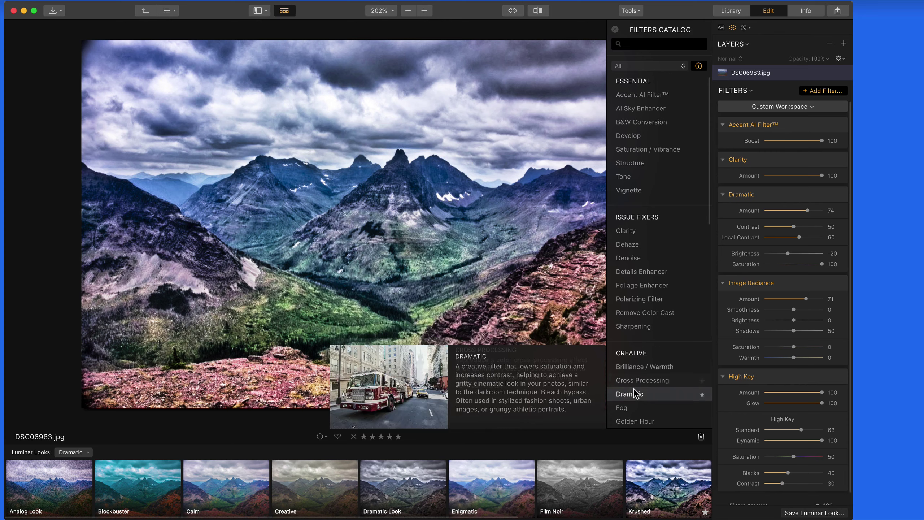
left_click(614, 29)
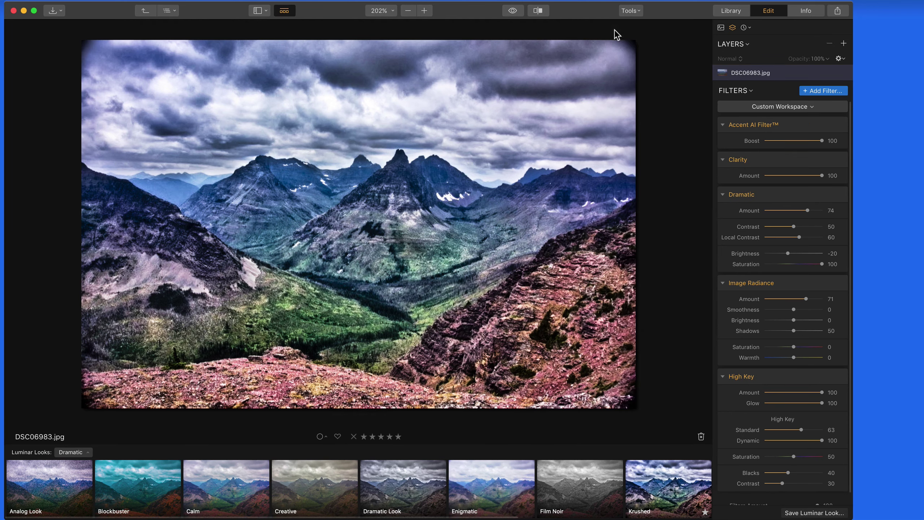
key("super+Tab")
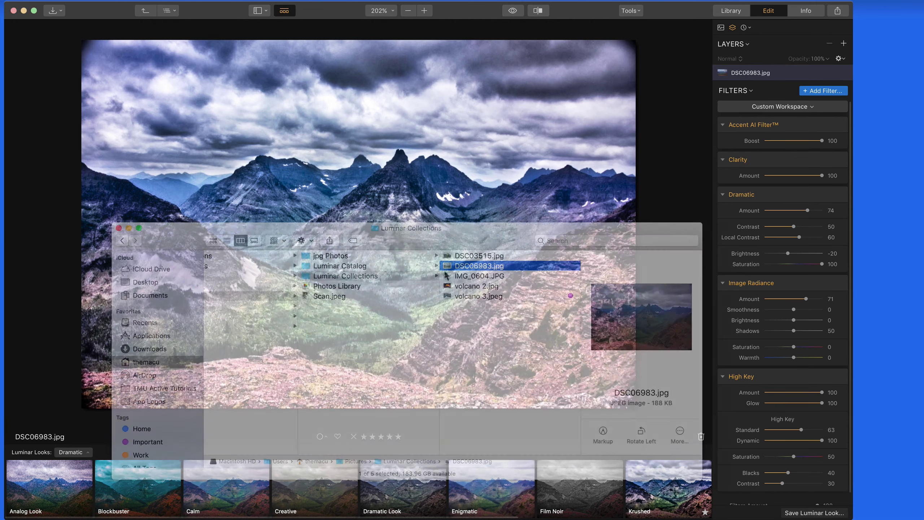
left_click(383, 278)
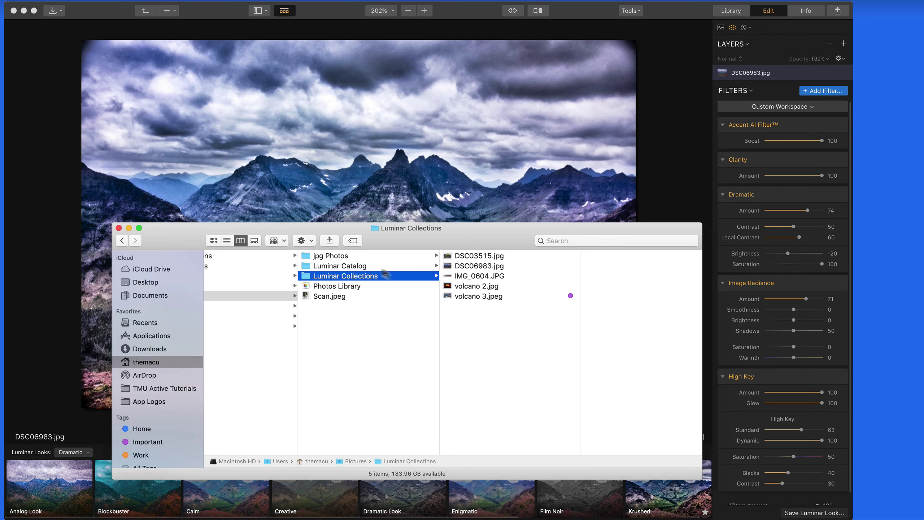
left_click(452, 267)
key("space")
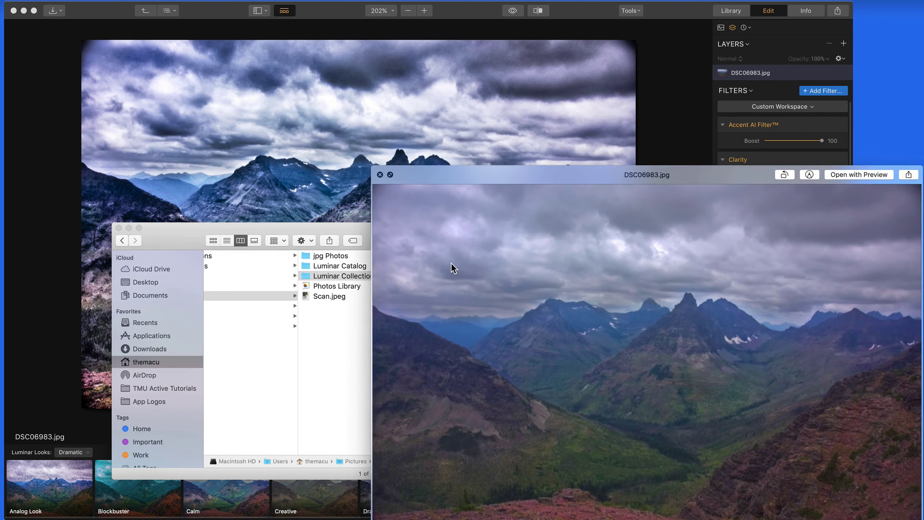
key("space")
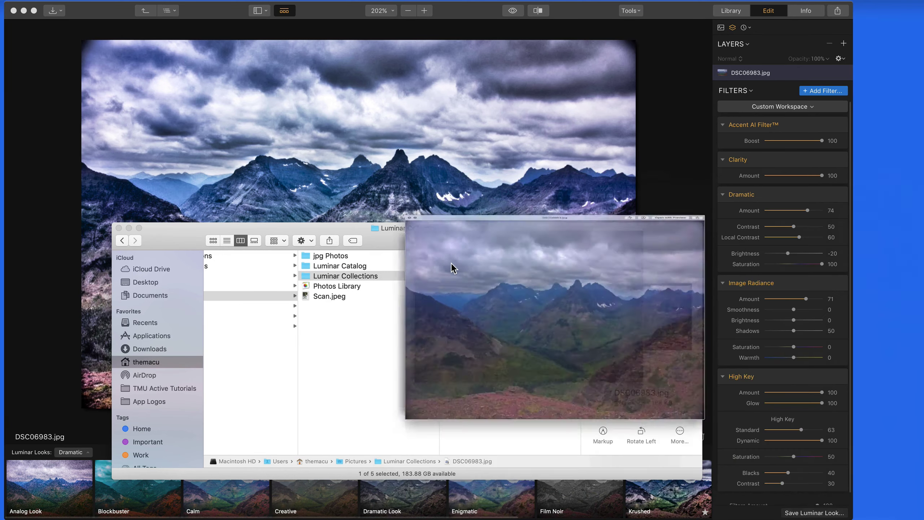
left_click(668, 165)
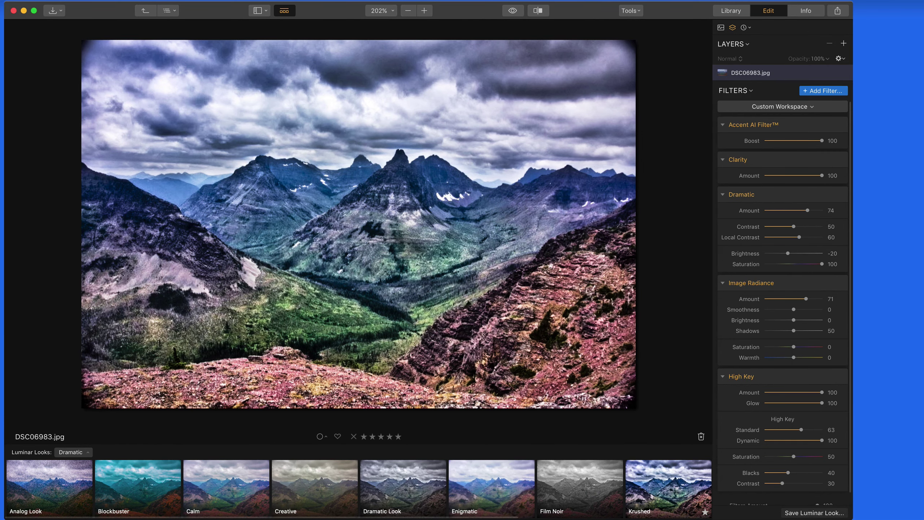
key("super+Tab")
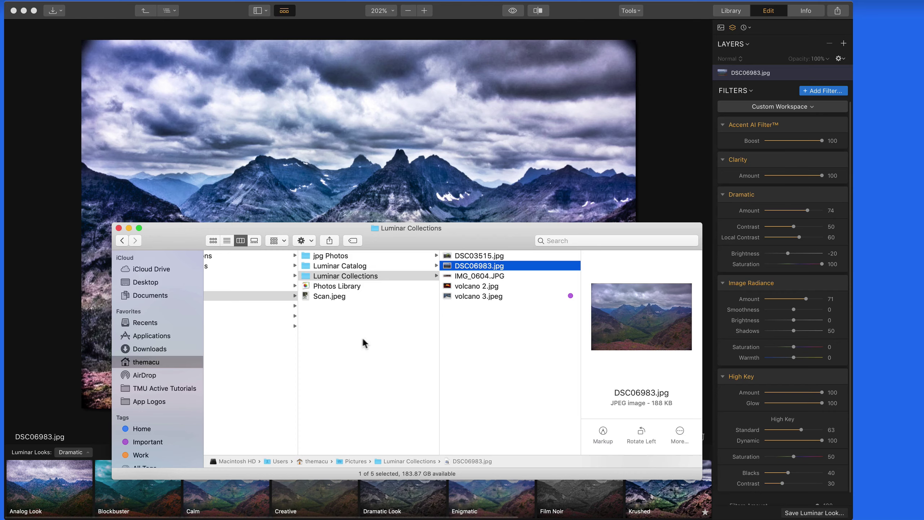
left_click(323, 266)
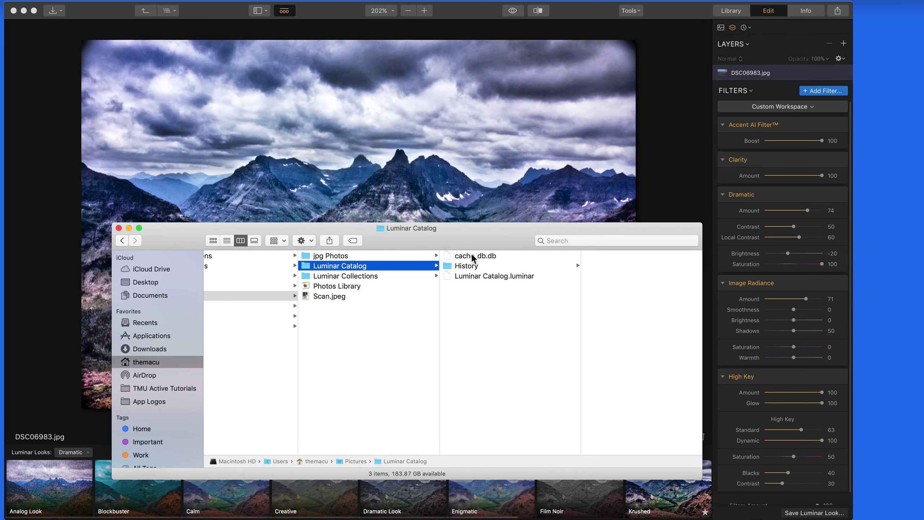
left_click(470, 253)
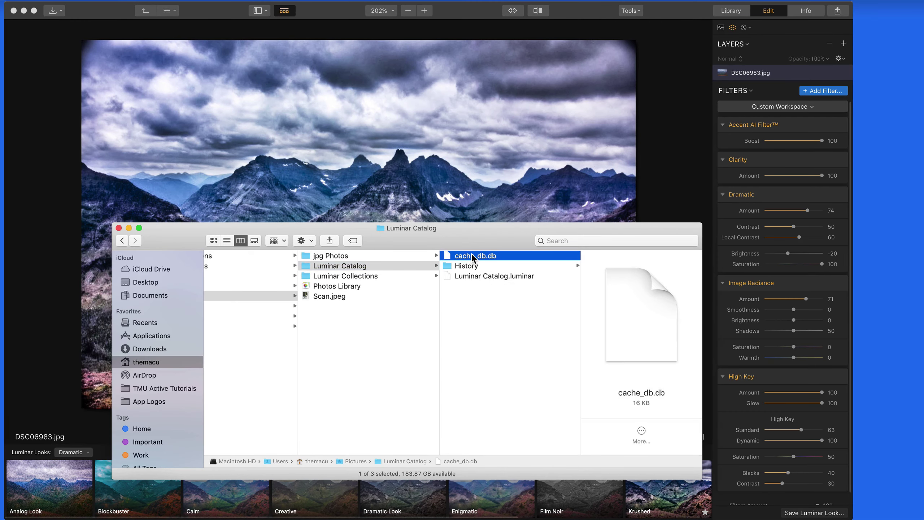
left_click(472, 277)
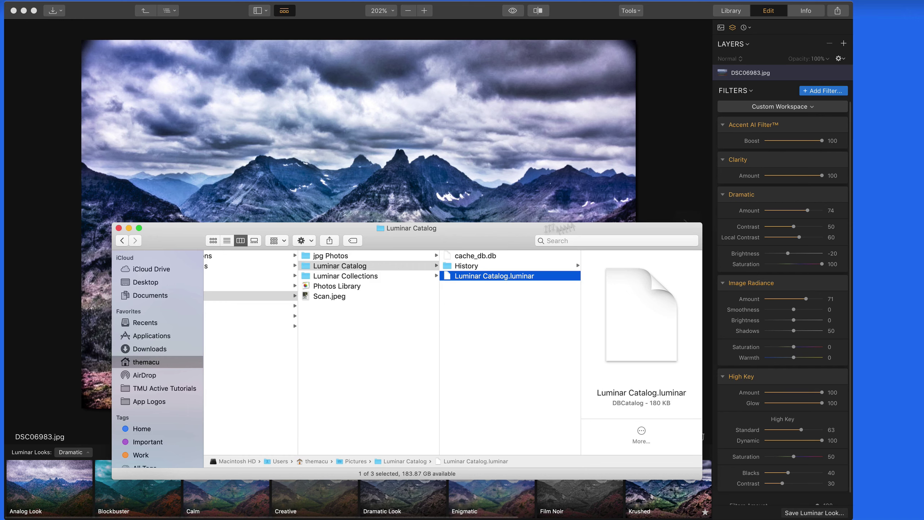
left_click(355, 277)
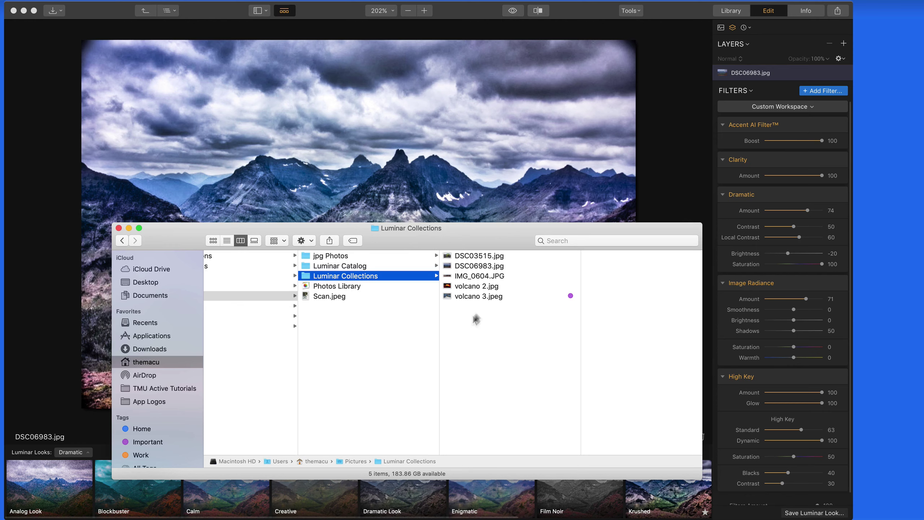
left_click(654, 150)
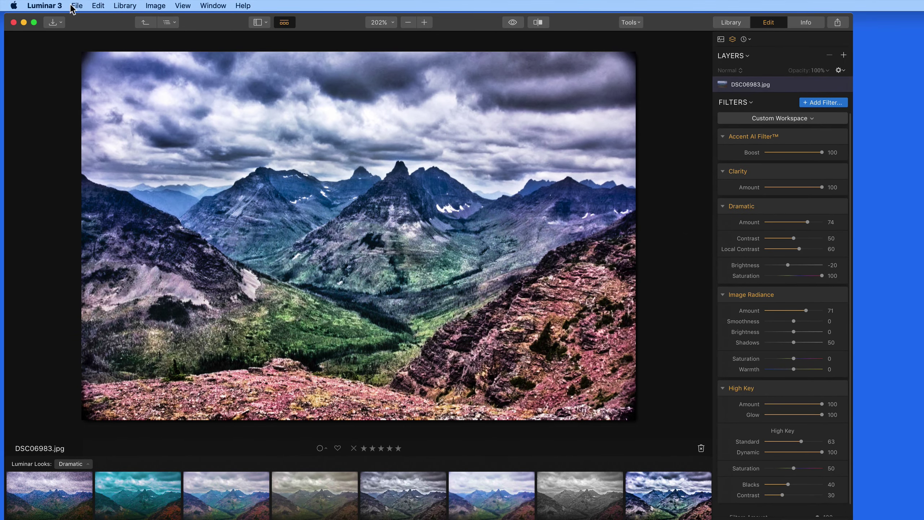
left_click(72, 7)
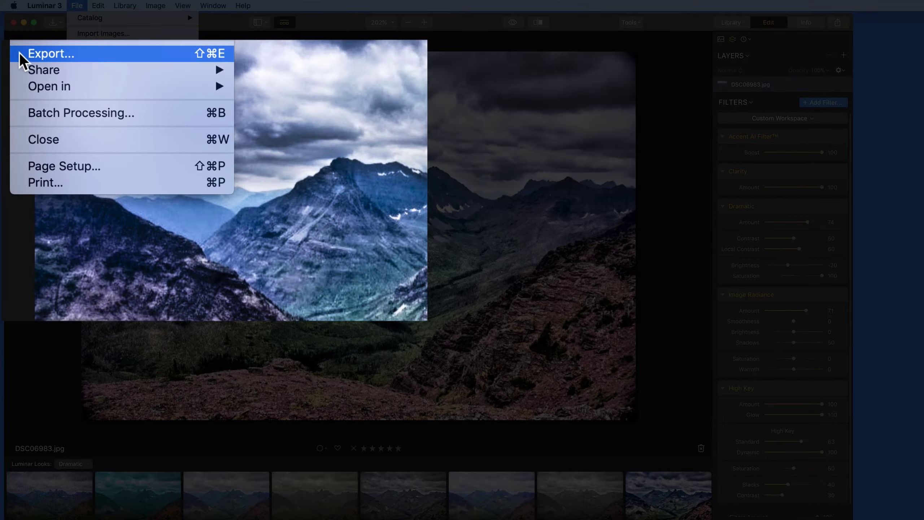
mouse_move(72, 115)
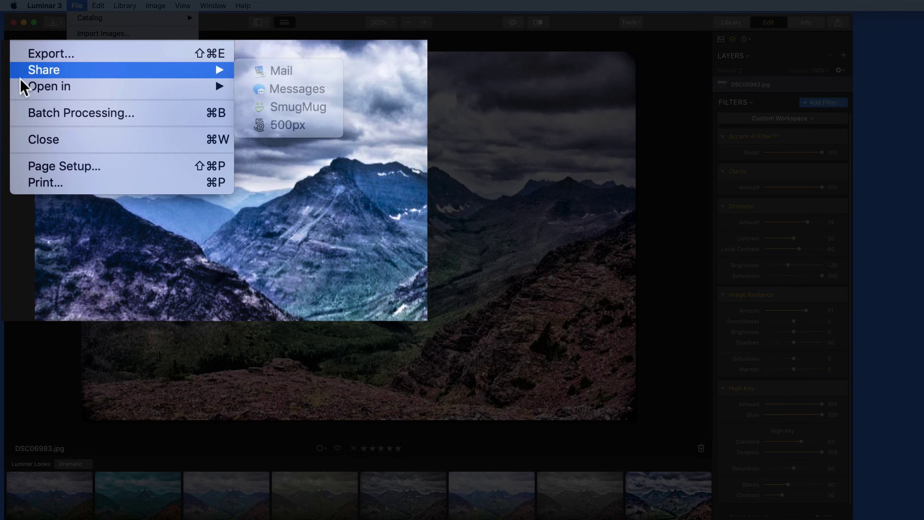
mouse_move(22, 85)
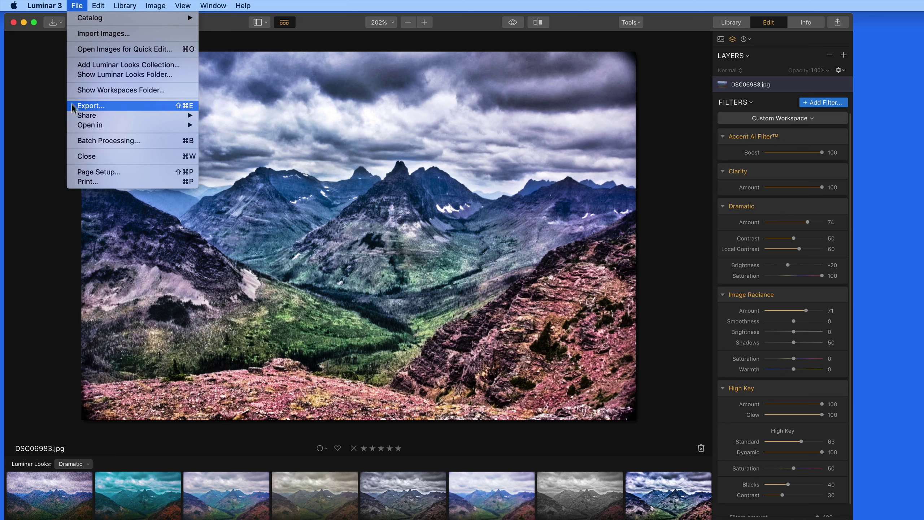
left_click(77, 5)
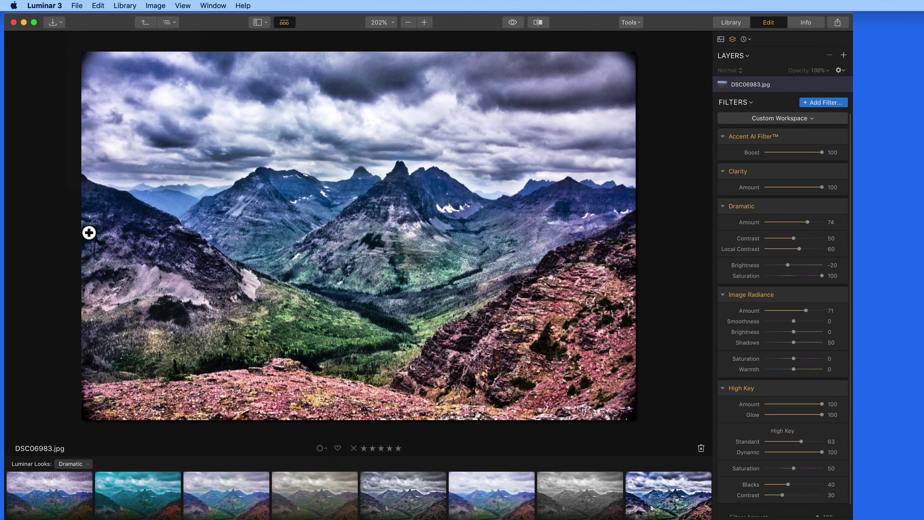
Switch to the Library view, which lists the Favorites album and Luminar Collections folder.
left_click(735, 19)
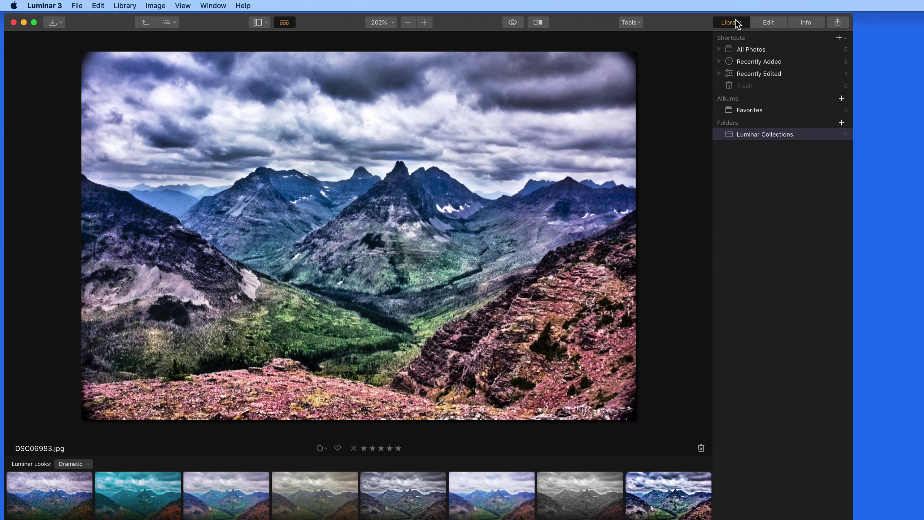